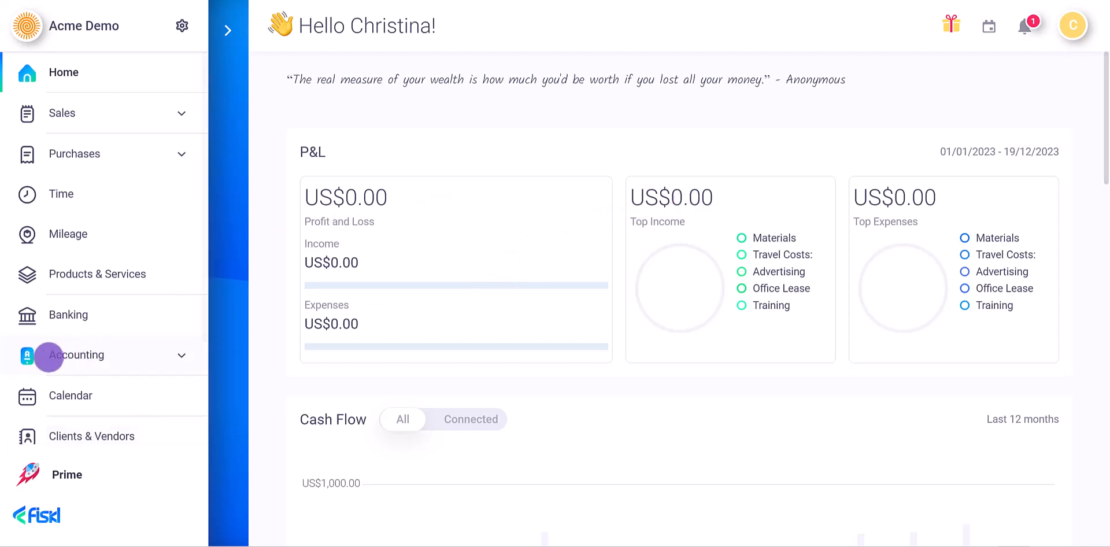
# - Open the Accounts Receivable ledger under Accounting > Transactions, empty for 2023 with a US$0.00 balance
pyautogui.click(56, 356)
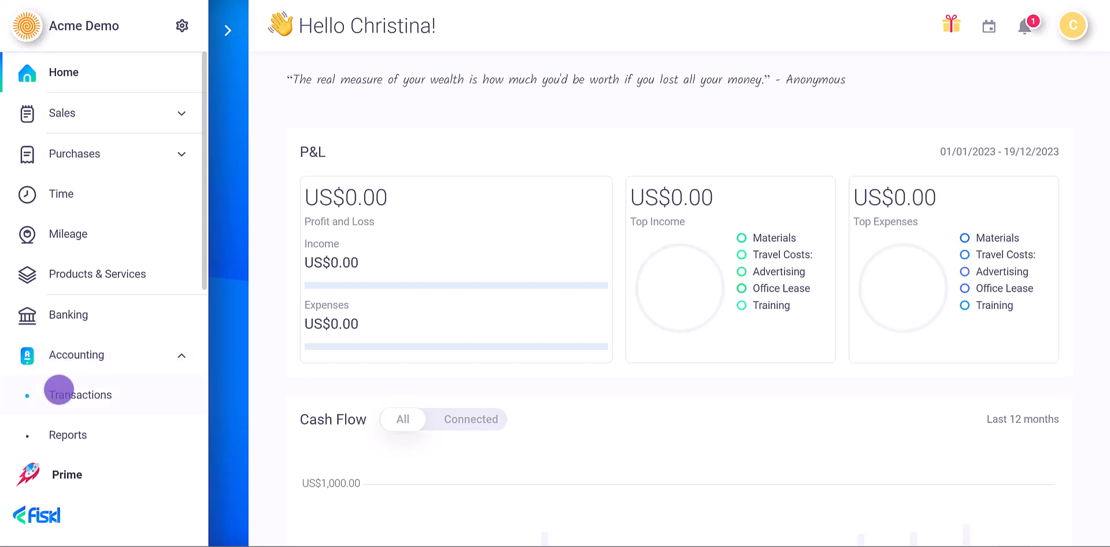
pyautogui.click(59, 390)
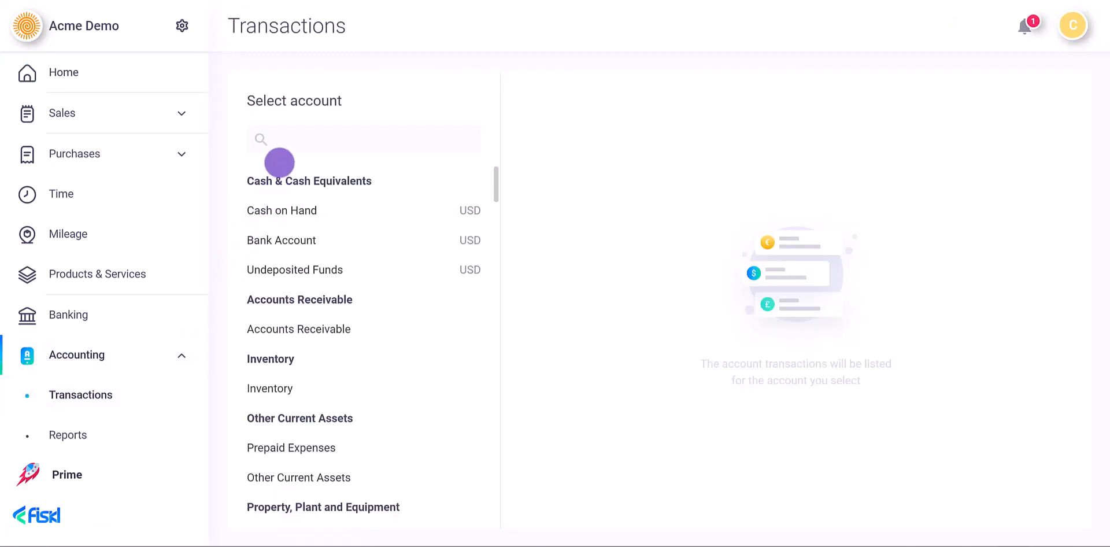
pyautogui.click(280, 327)
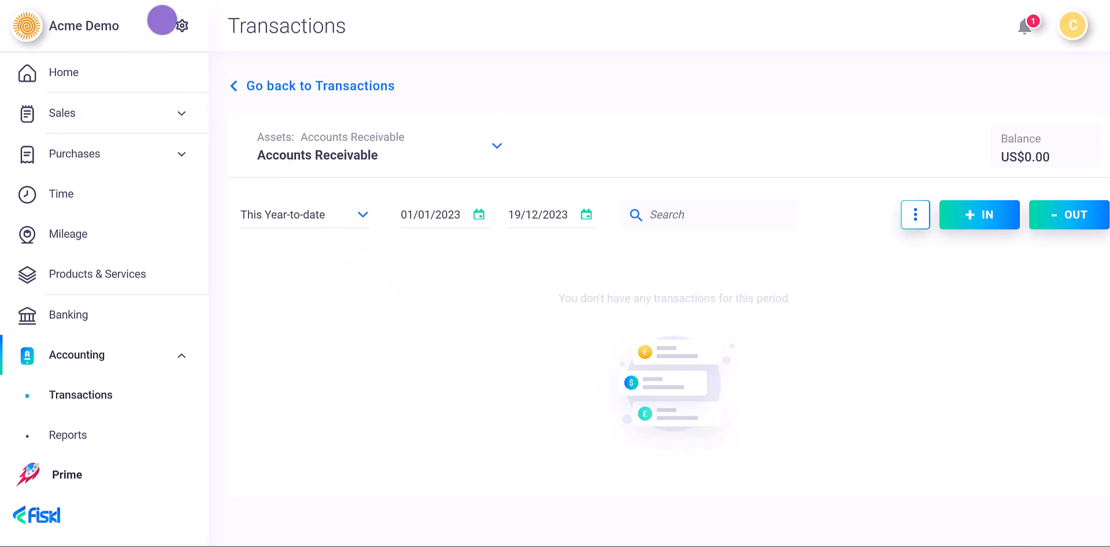
# - Check the Accounting settings, then save draft invoice INV-0001 with one US$100.00 Consulting line
pyautogui.click(173, 27)
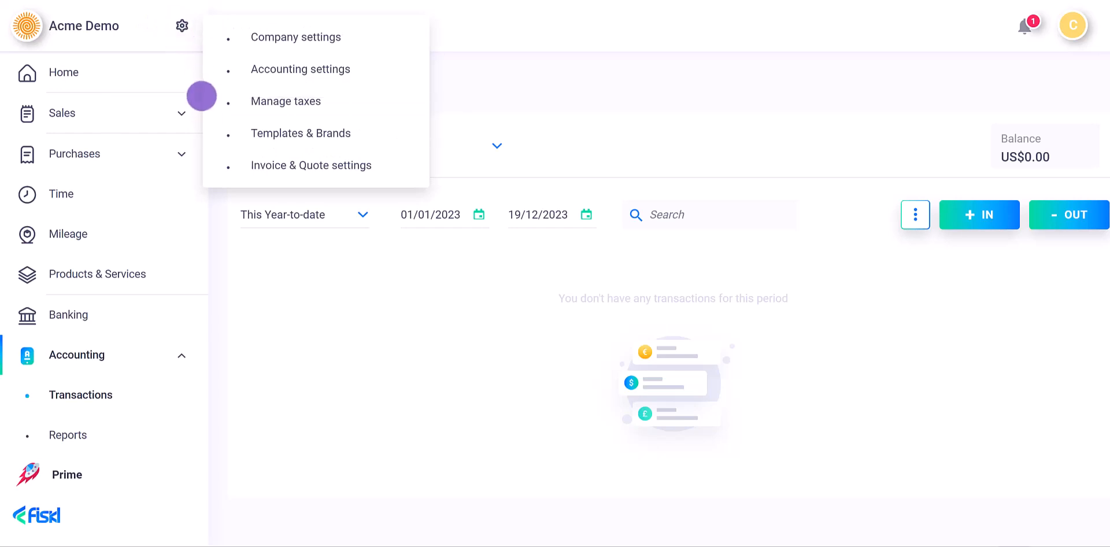
pyautogui.click(243, 70)
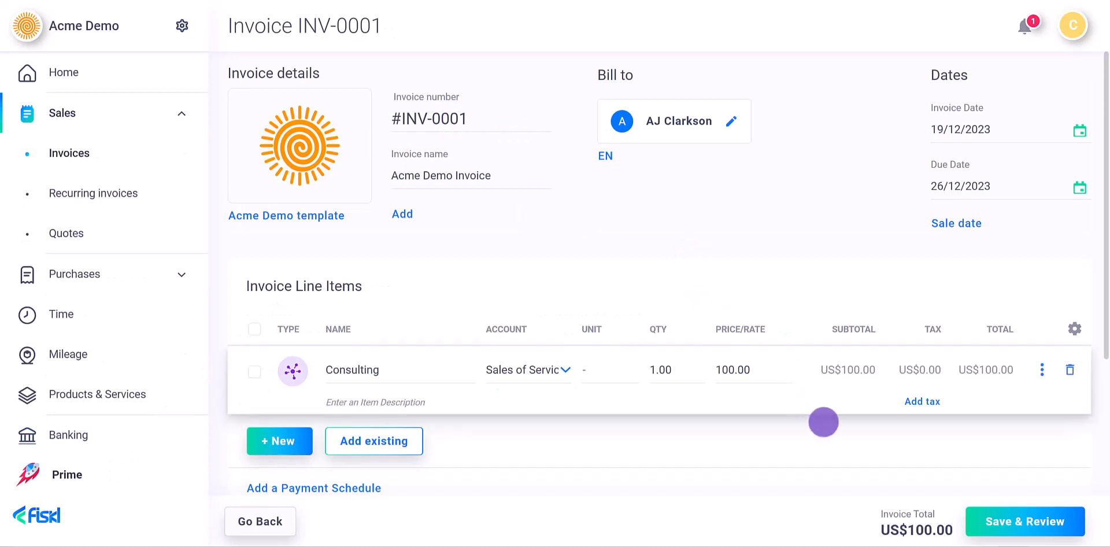
pyautogui.click(1018, 519)
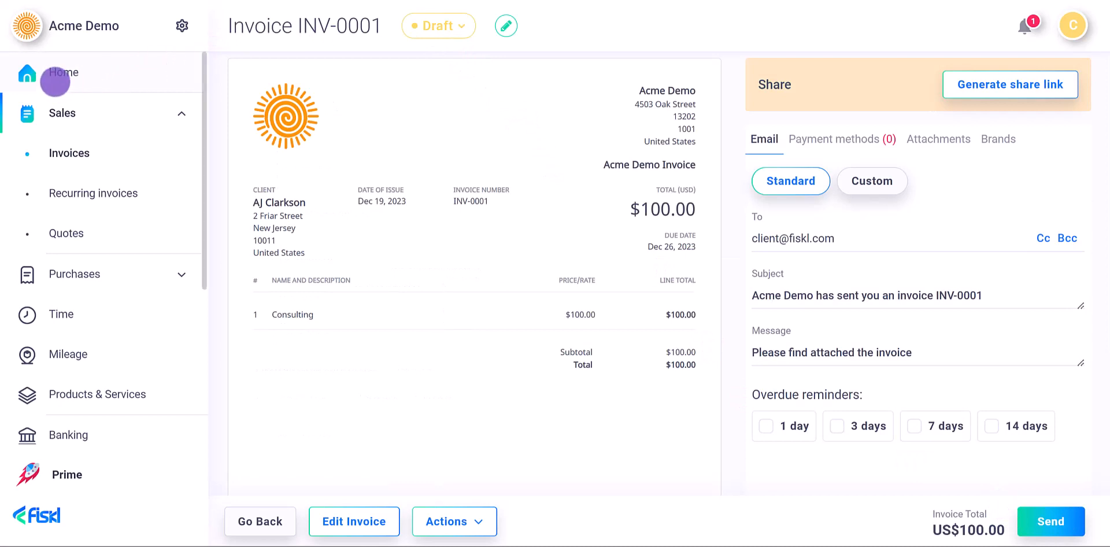
# - Return home and check the Accounts Receivable ledger under Accounting > Transactions
pyautogui.click(55, 83)
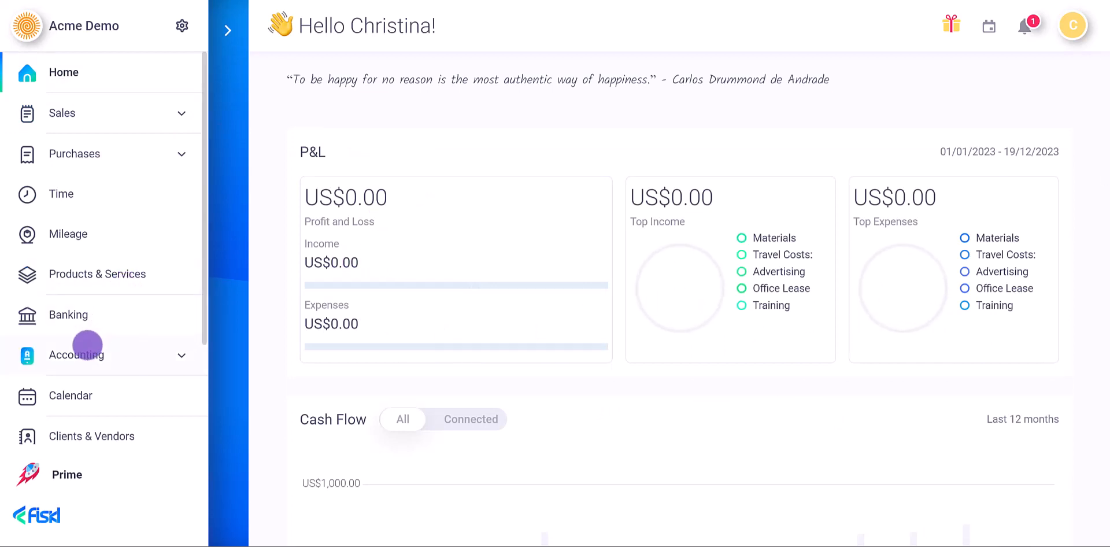
pyautogui.click(87, 350)
pyautogui.click(87, 395)
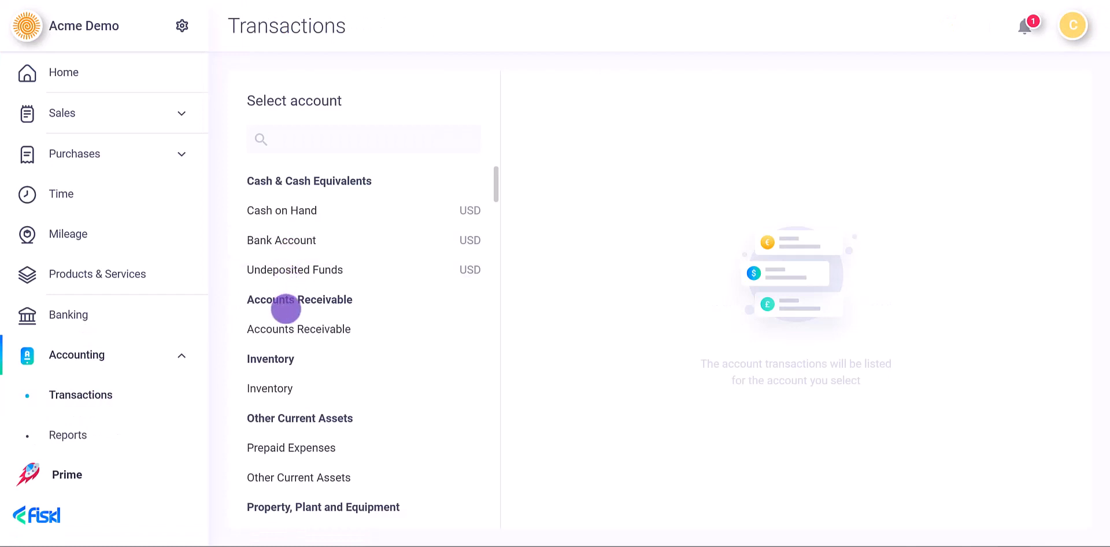
pyautogui.click(287, 326)
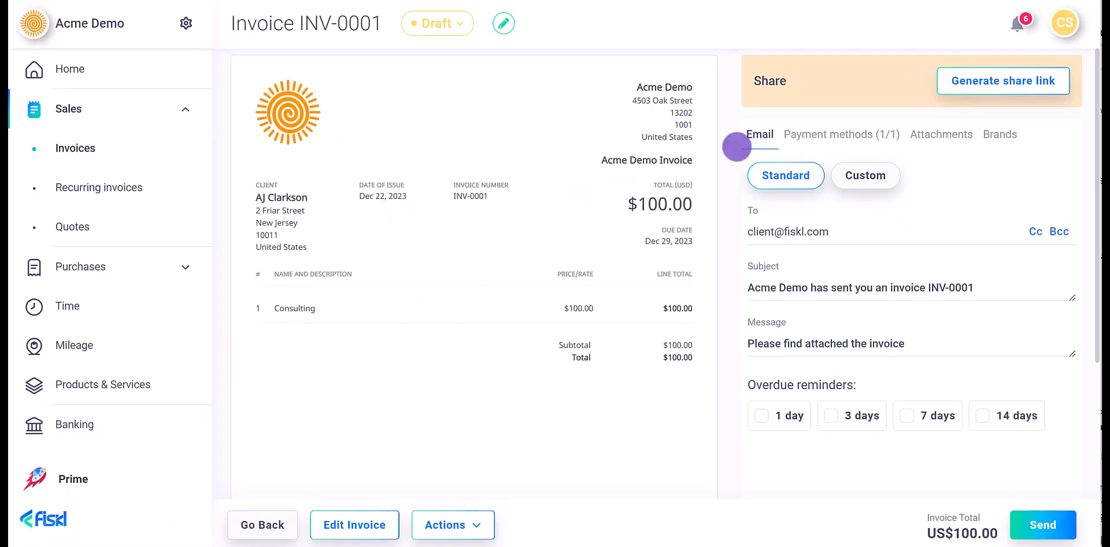
# - Generate a share link for INV-0001 to mark it Sent, and view the US$100.00 dashboard income
pyautogui.click(966, 85)
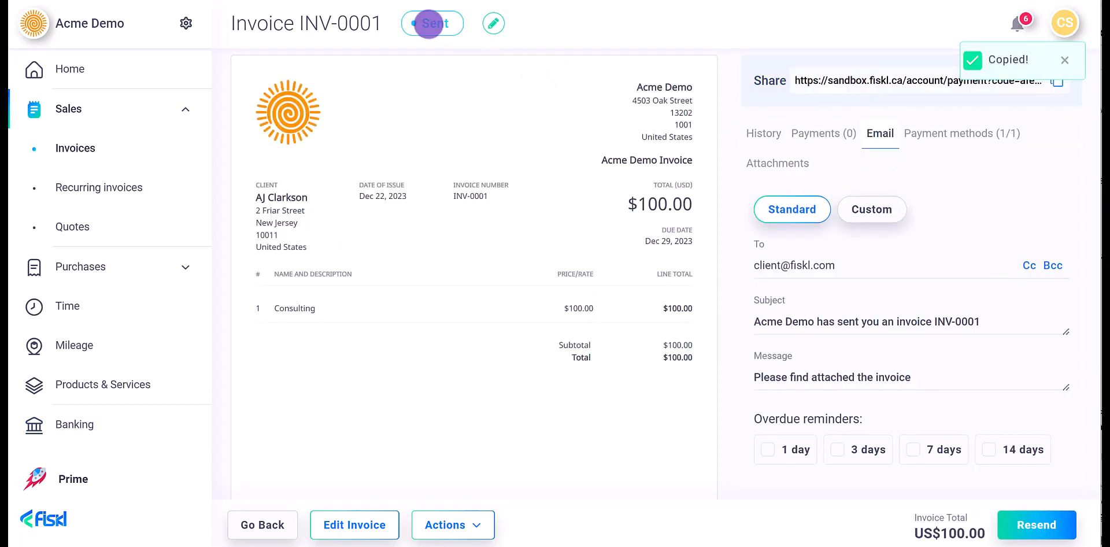
pyautogui.click(155, 80)
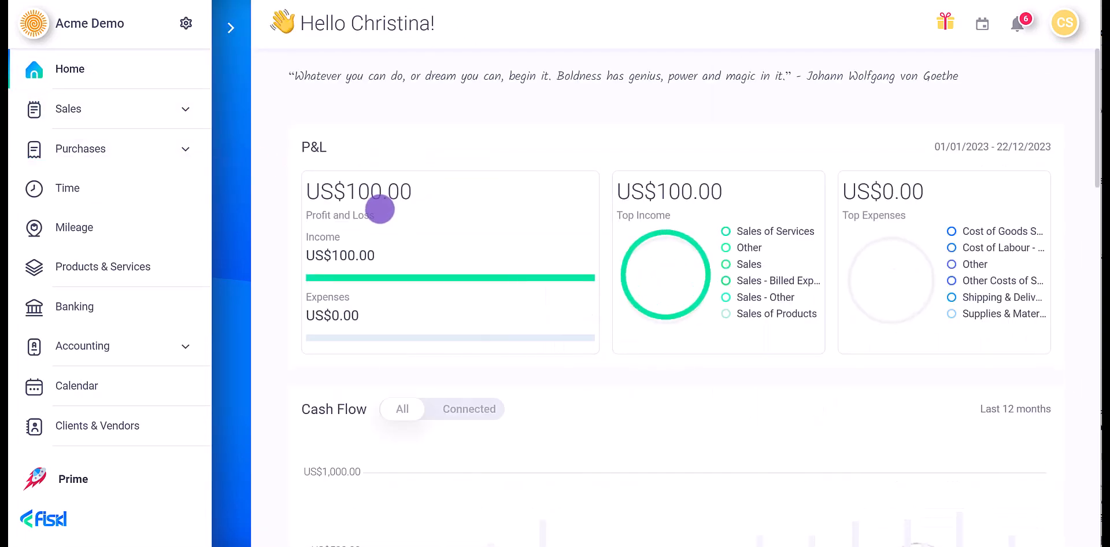
# - Open invoice INV-0001 from its Accounts Receivable entry, now Paid by a US$100.00 bank transfer
pyautogui.click(132, 342)
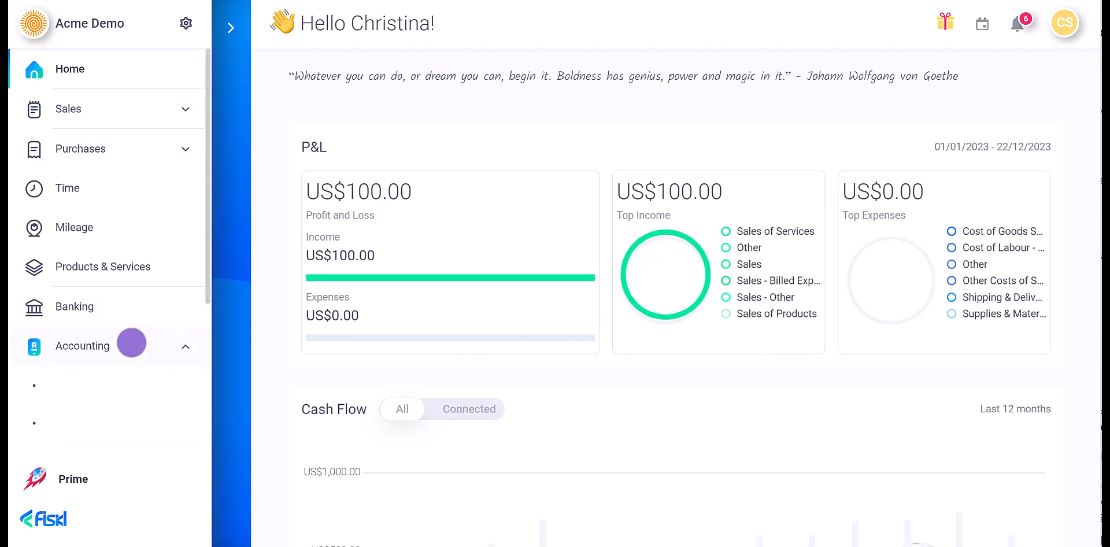
pyautogui.click(130, 380)
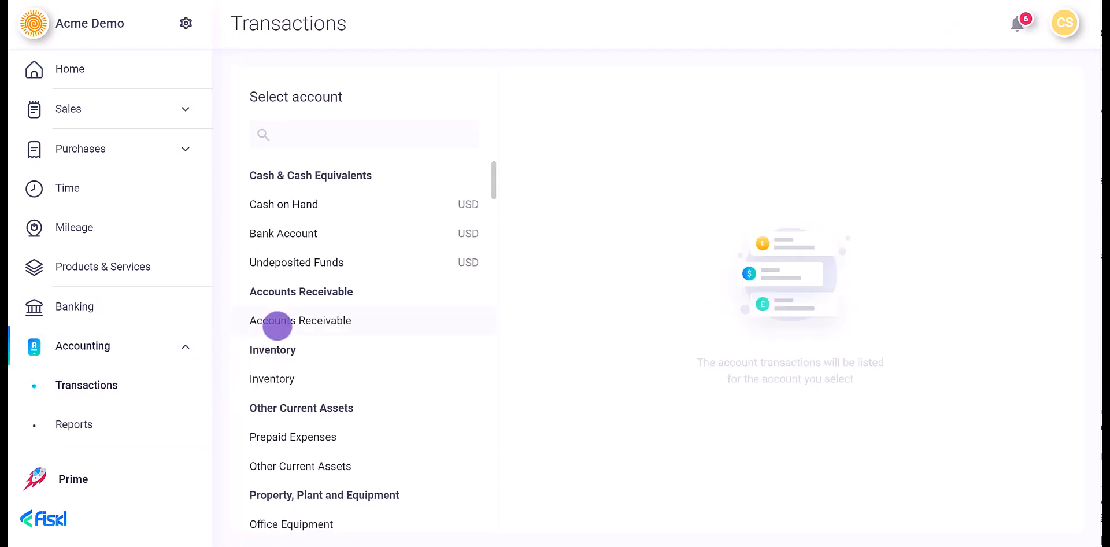
pyautogui.click(280, 323)
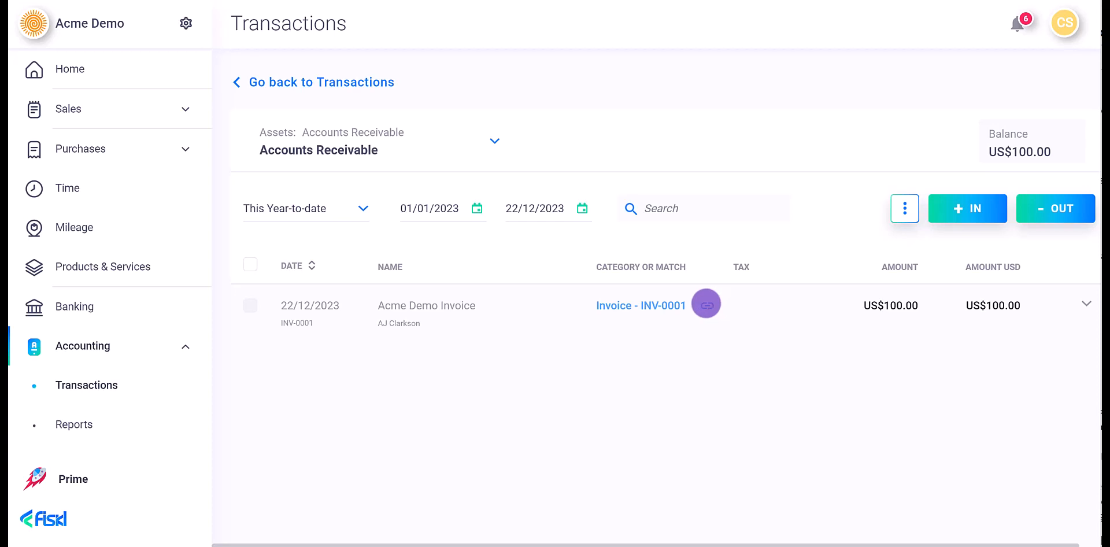
pyautogui.click(699, 303)
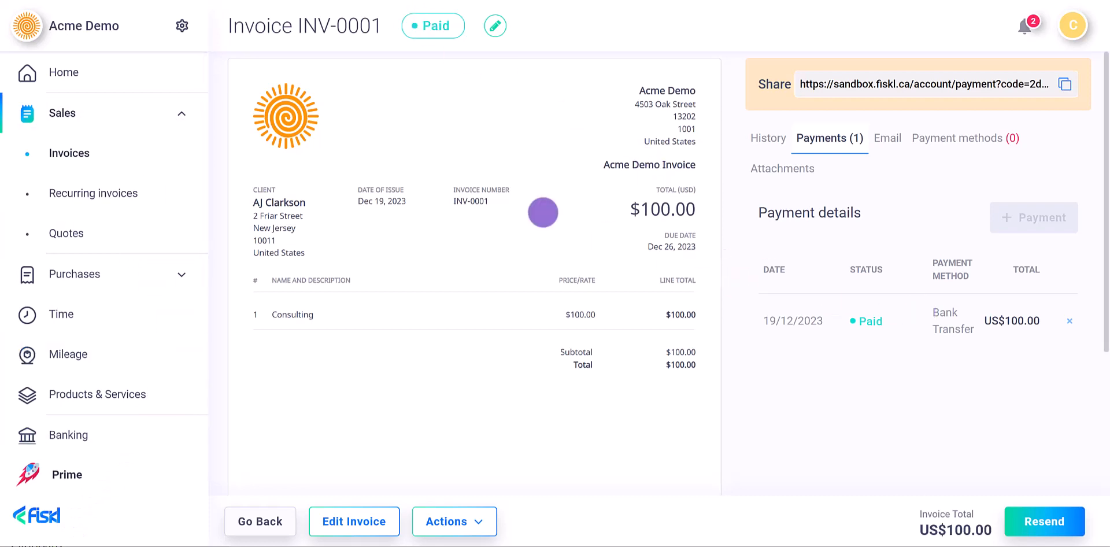
# - Go back to the Accounts Receivable ledger and review the US$100.00 INV-0001 entry dated 19/12/2023
pyautogui.click(141, 65)
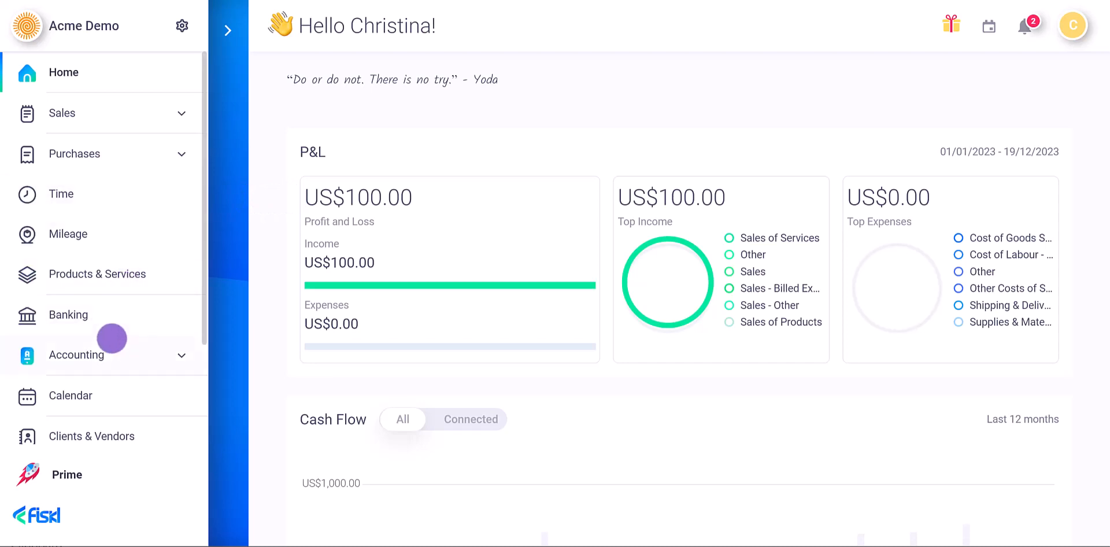
pyautogui.click(112, 338)
pyautogui.click(99, 394)
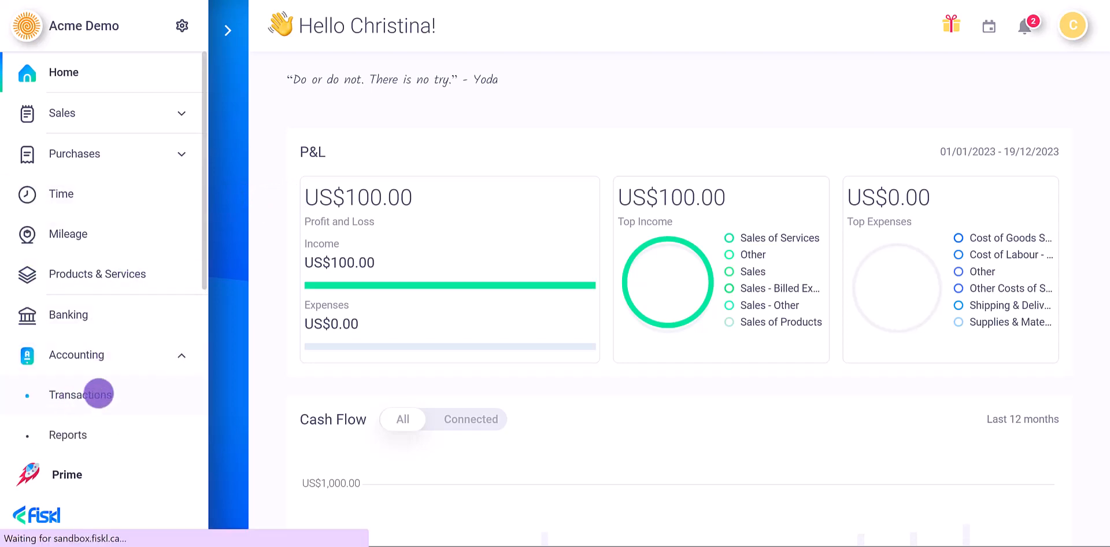
pyautogui.click(257, 322)
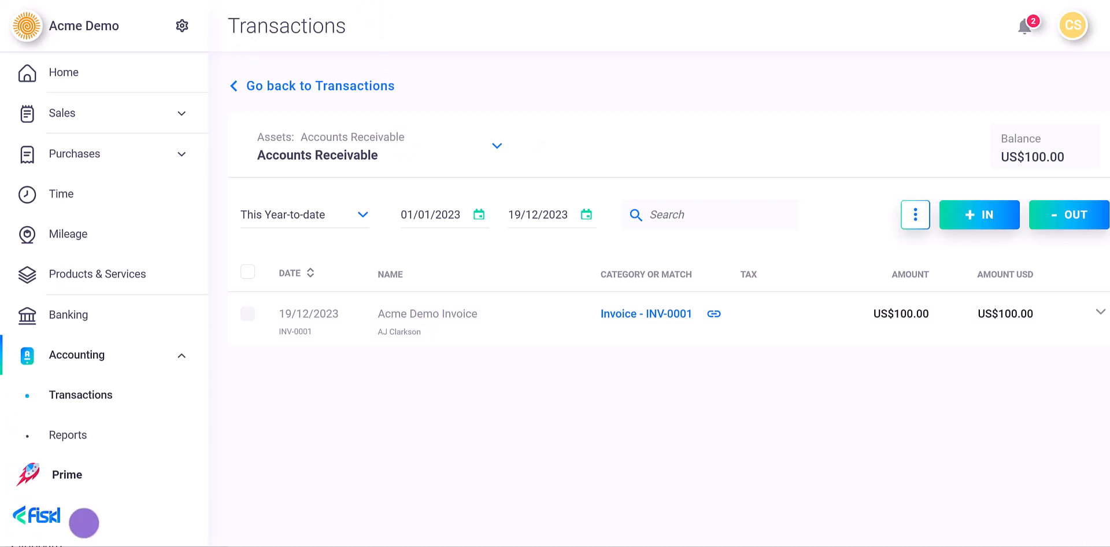
pyautogui.scroll(-2, 106, 439)
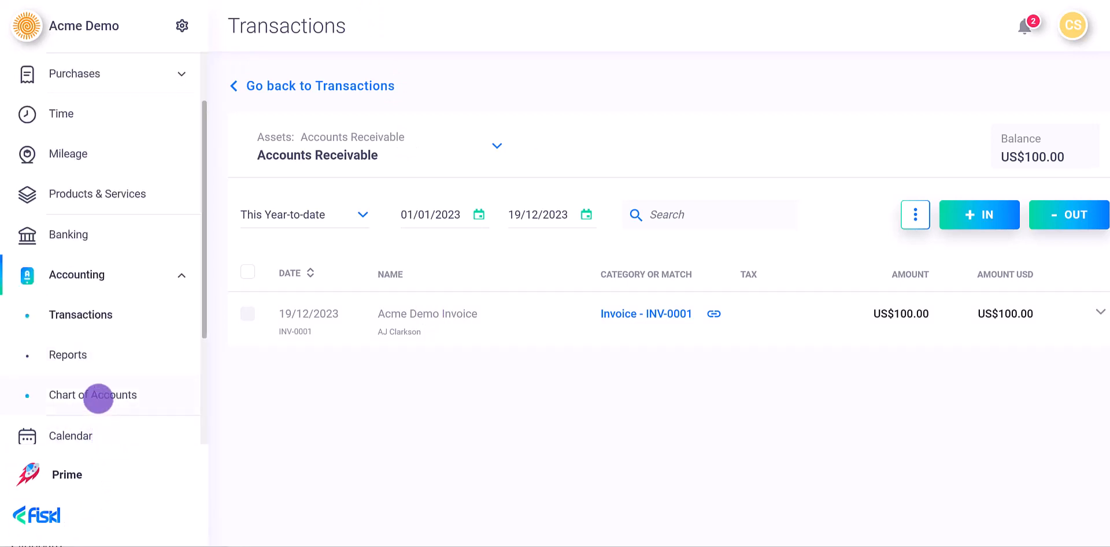
# - In the Chart of Accounts, expand Cash & Cash Equivalents and open the US$100.00 Bank Account ledger
pyautogui.click(100, 394)
pyautogui.moveTo(240, 379)
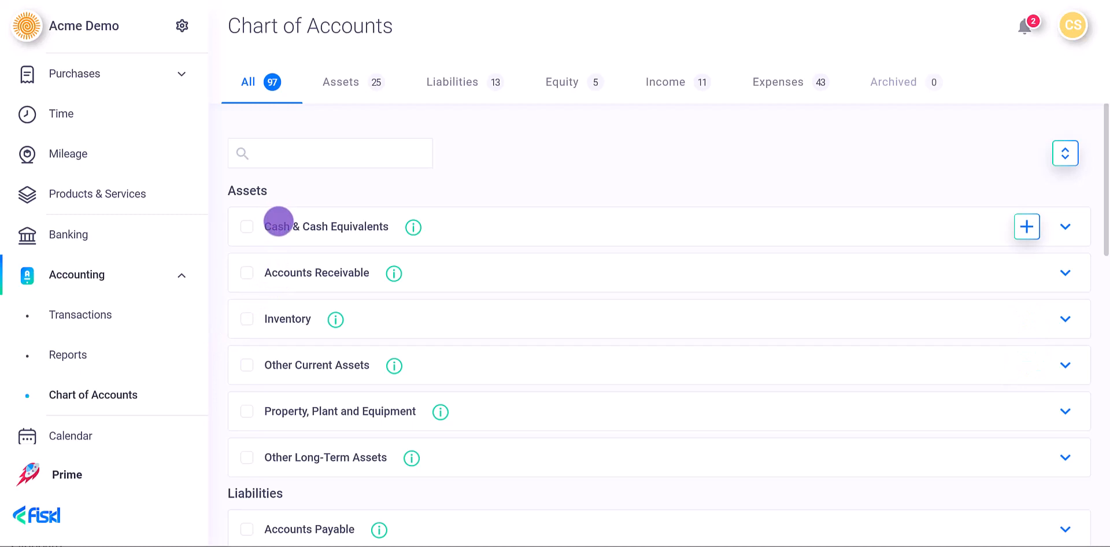
pyautogui.click(278, 223)
pyautogui.moveTo(273, 290)
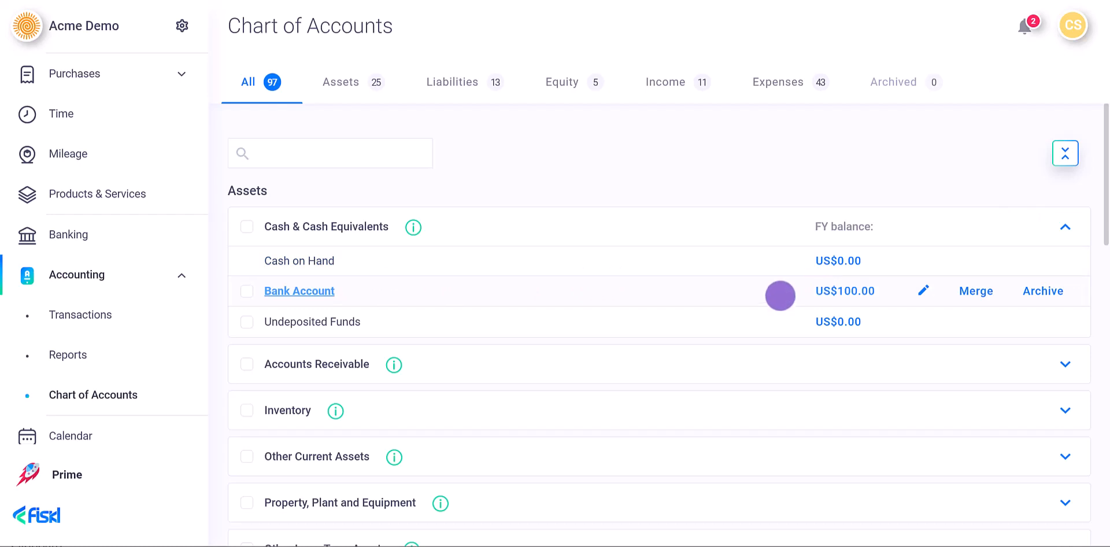
pyautogui.click(780, 295)
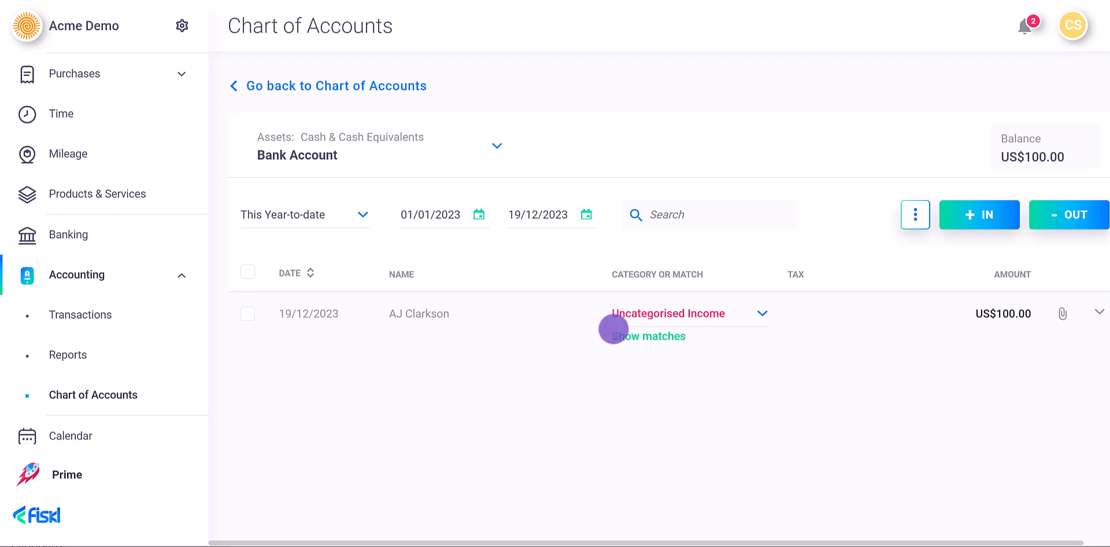
# - Match the US$100.00 deposit to Payment - INV-0001, then open its Accounts Receivable entries netting to US$0.00
pyautogui.click(617, 334)
pyautogui.scroll(-3, 581, 365)
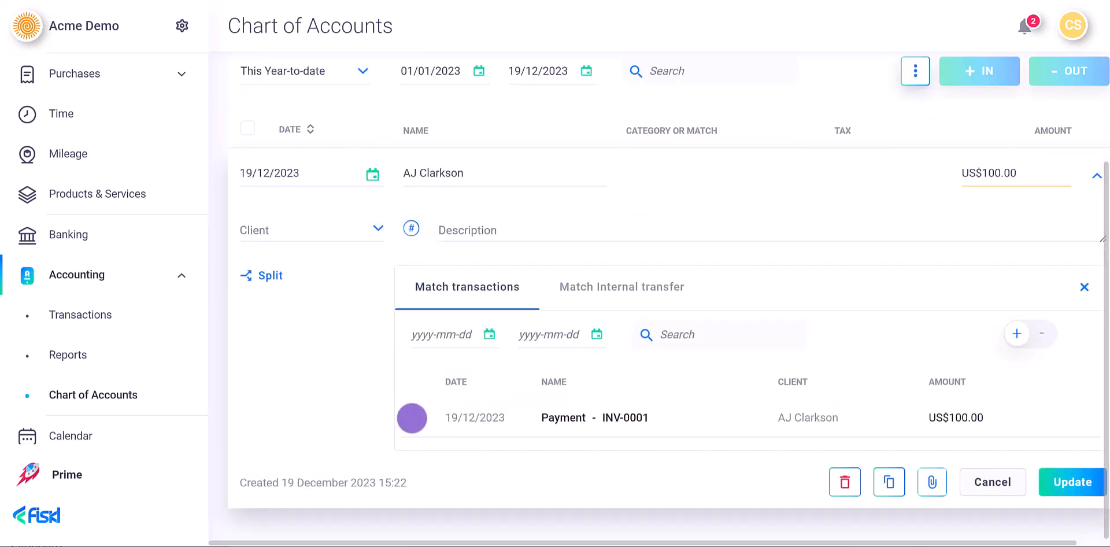
pyautogui.click(411, 424)
pyautogui.click(1072, 482)
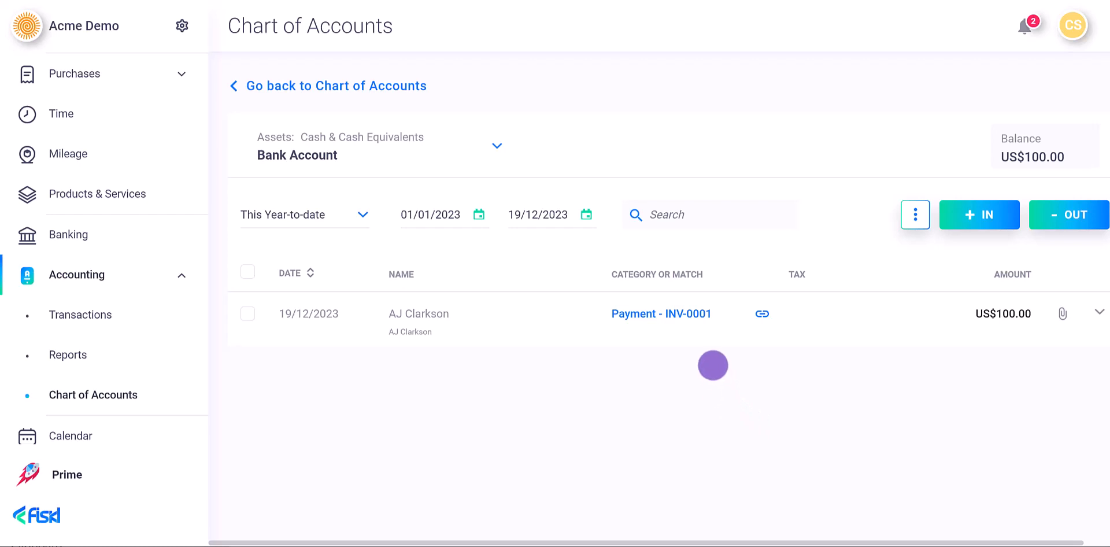
pyautogui.click(632, 324)
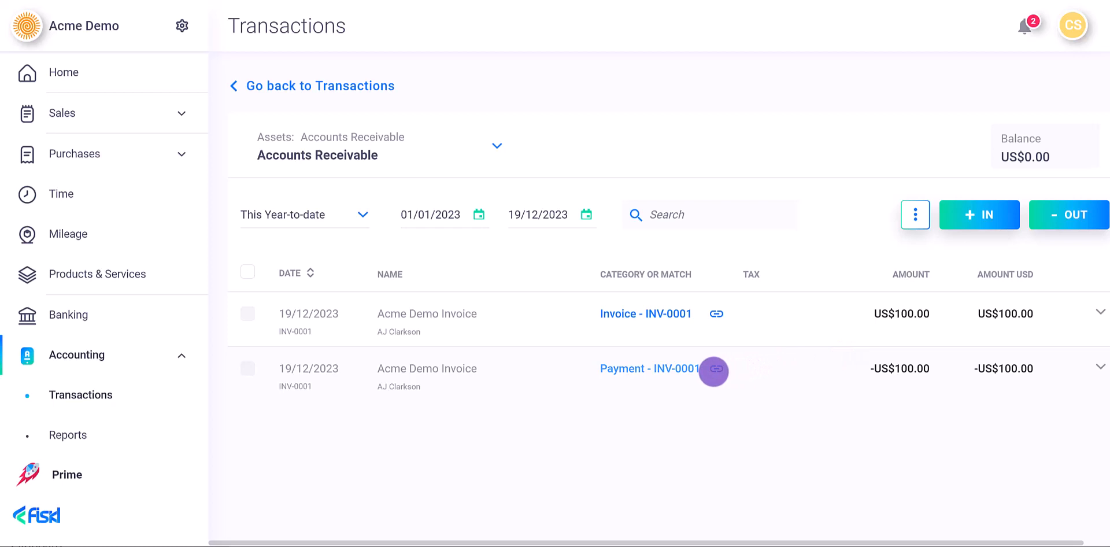
# - Open the invoice linked to the payment and view its payment records, including the US$200.00 Stripe payment
pyautogui.click(715, 369)
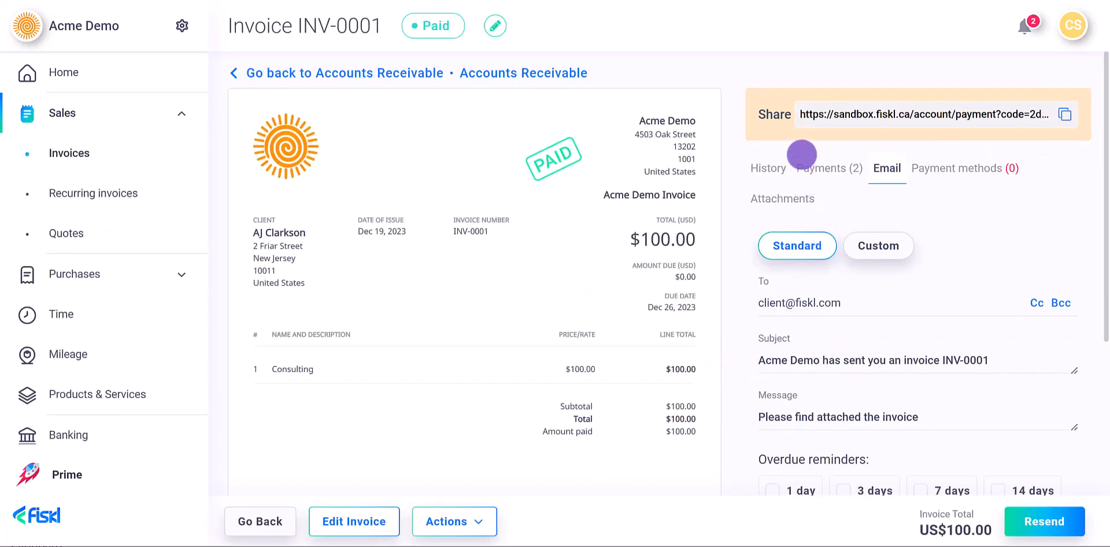
pyautogui.click(809, 167)
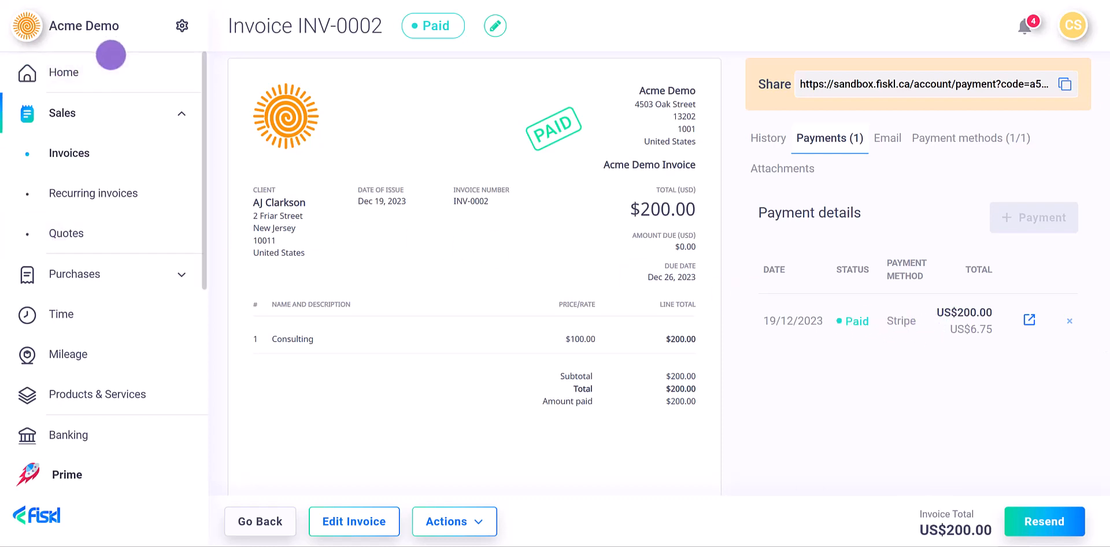
# - Return home, check Accounts Receivable, then open the Bank Account ledger showing the US$193.25 Stripe payment
pyautogui.click(104, 70)
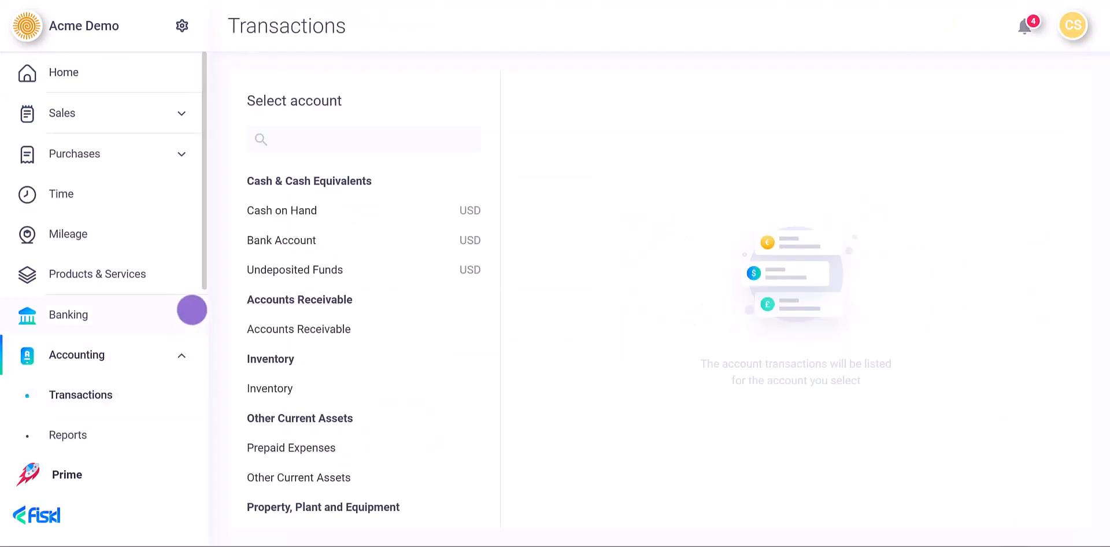
pyautogui.click(280, 322)
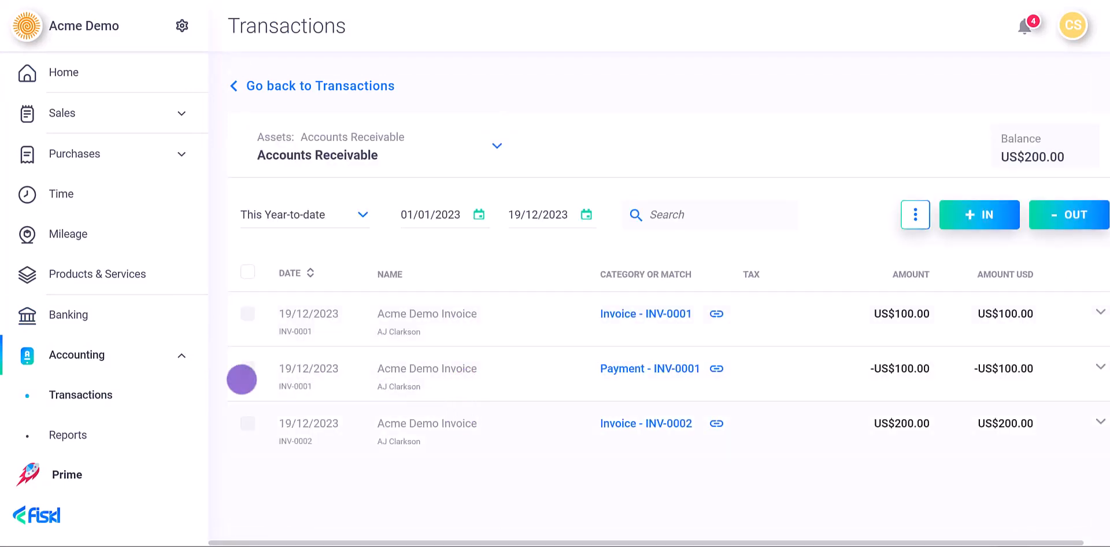
pyautogui.click(139, 384)
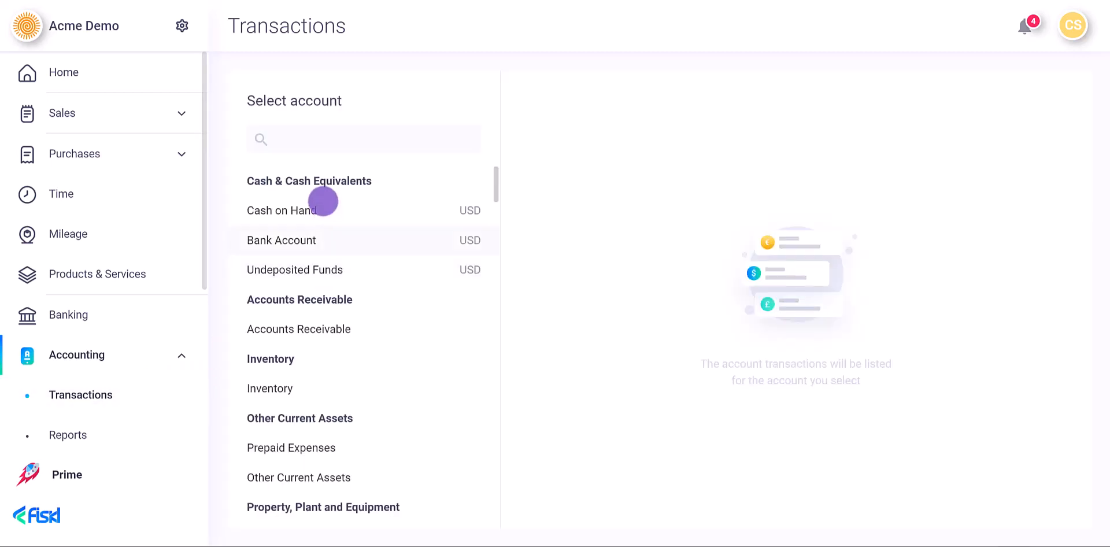
pyautogui.click(304, 237)
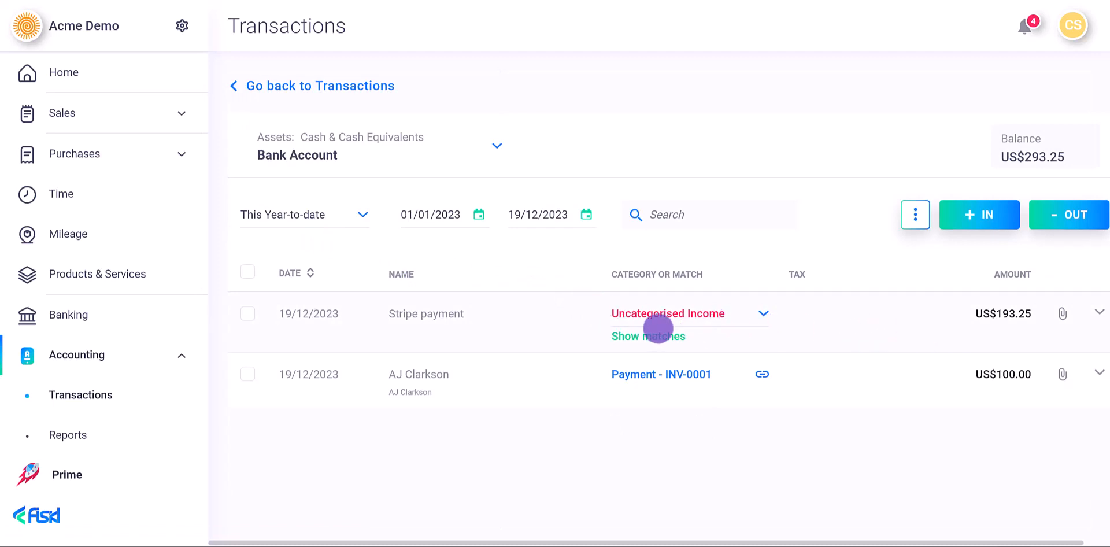
# - Match the US$193.25 Stripe deposit to Payment - INV-0002 and its US$6.75 charges
pyautogui.click(656, 336)
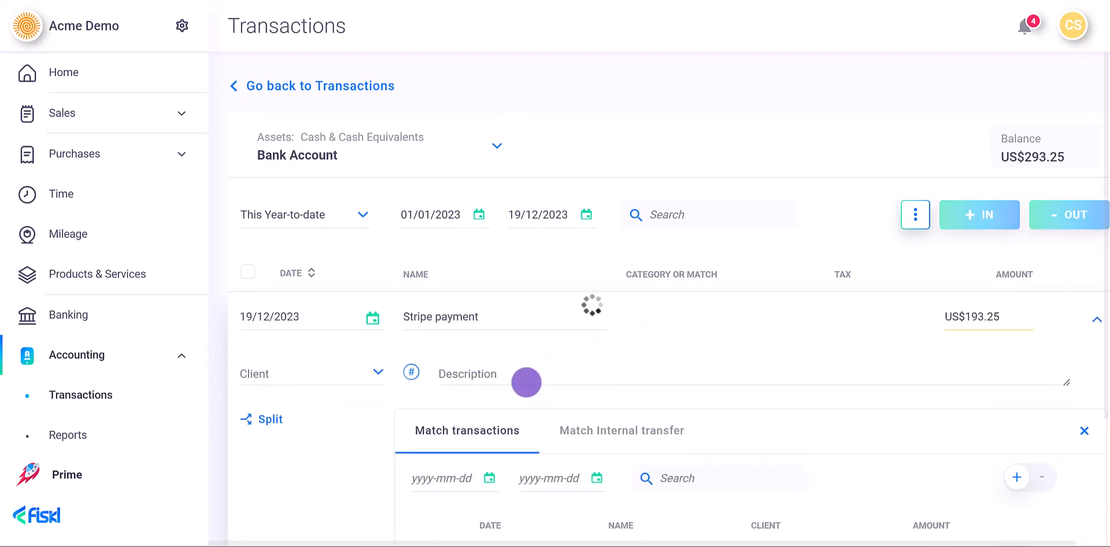
pyautogui.scroll(-1, 503, 417)
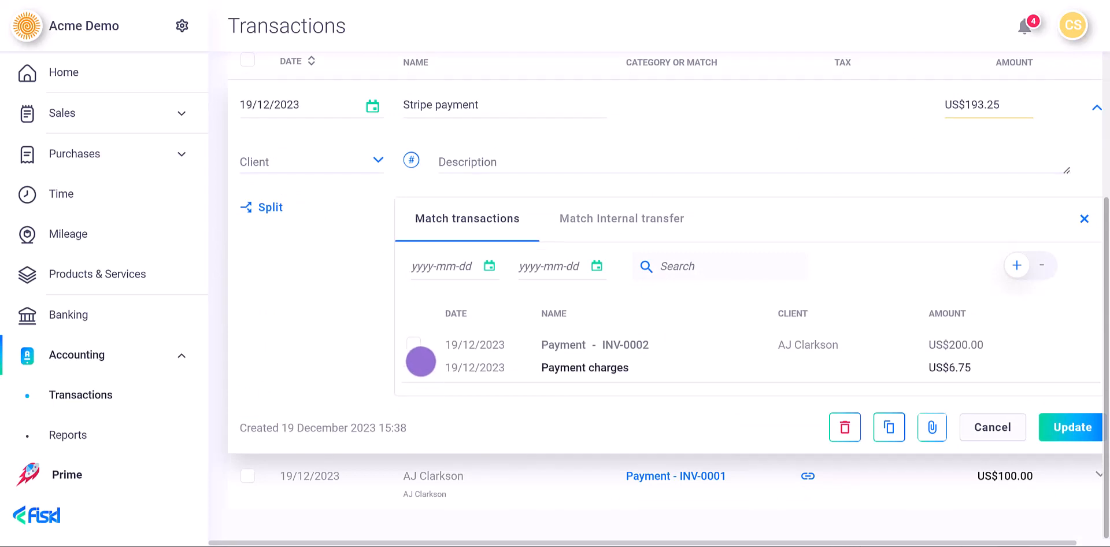
pyautogui.click(414, 343)
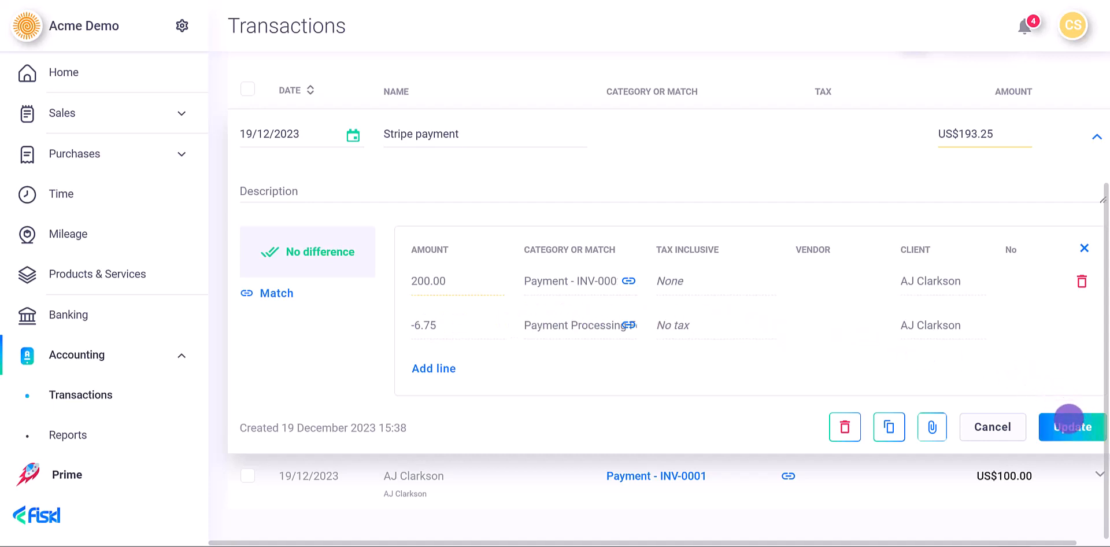
pyautogui.click(1068, 417)
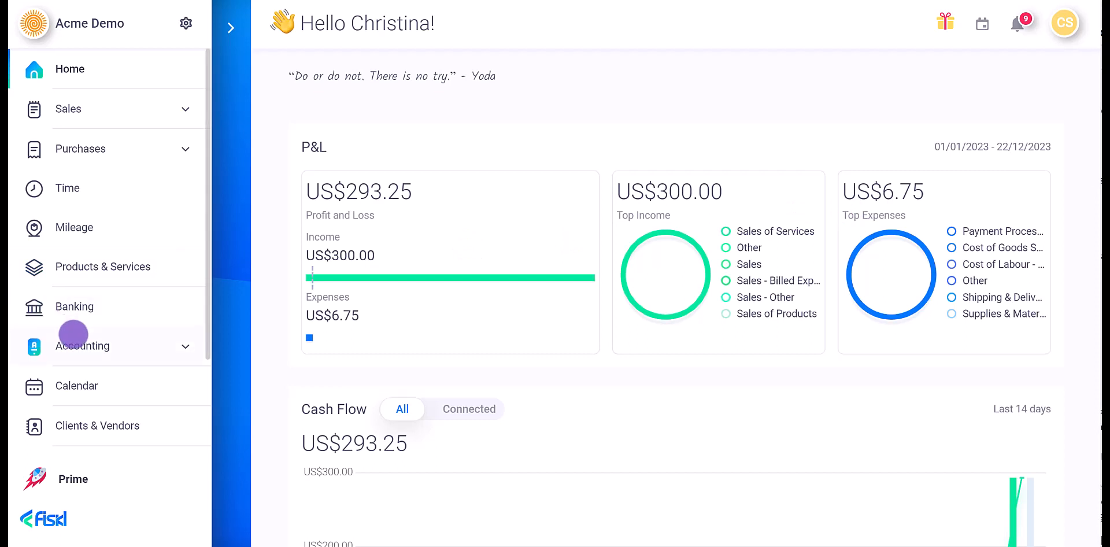
# - Open the Accounts Receivable ledger under Accounting > Transactions to check the US$0.00 balance
pyautogui.click(72, 341)
pyautogui.click(93, 381)
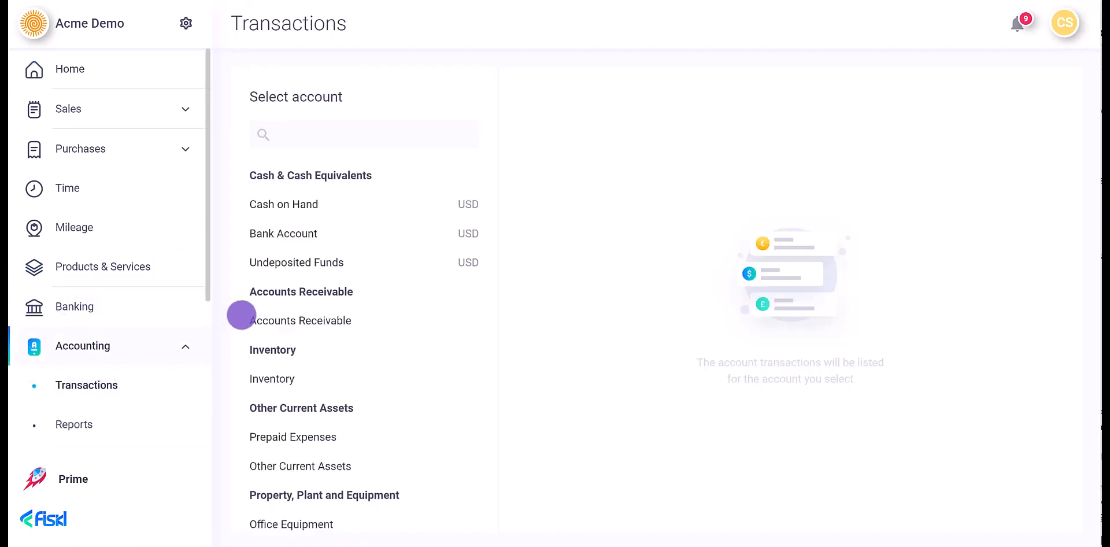
pyautogui.click(251, 317)
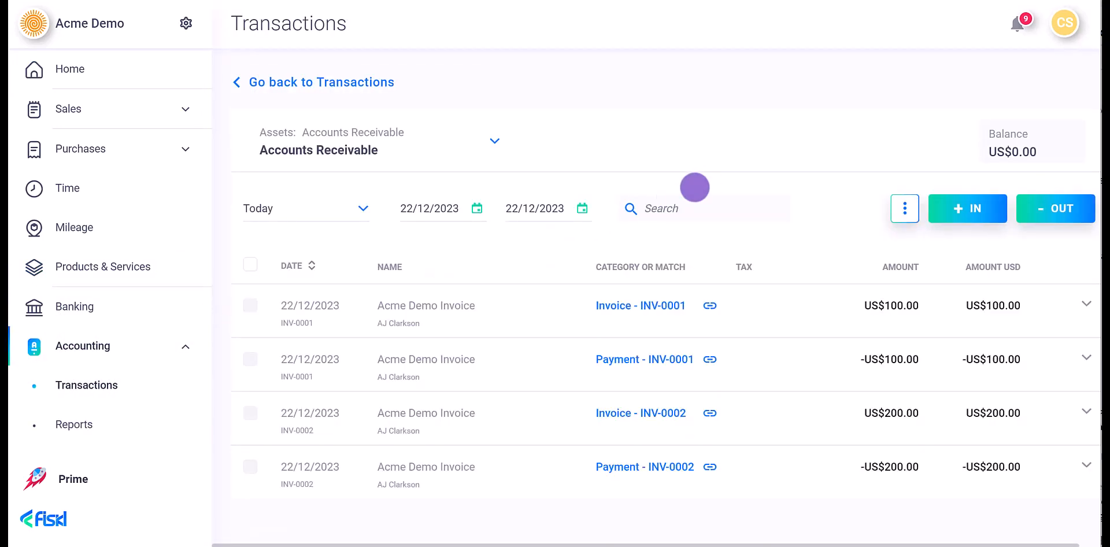